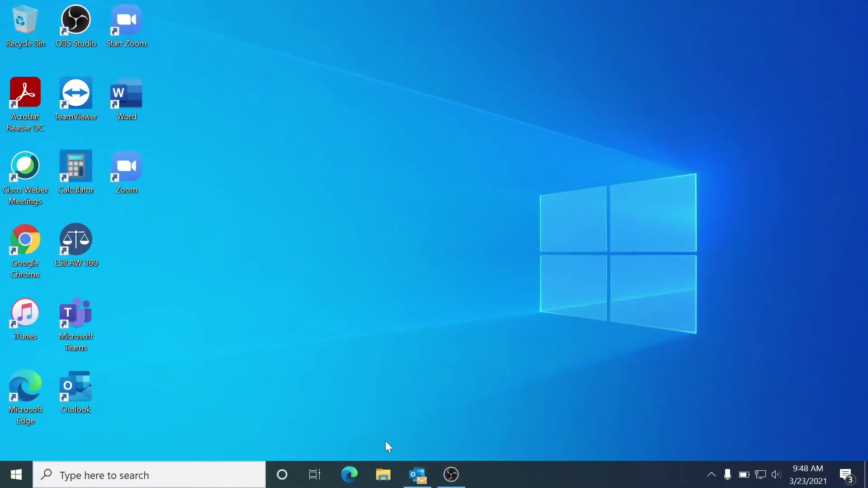
Open File Explorer and go to the user account's folder under Users on the Windows (C:) drive.
click(382, 480)
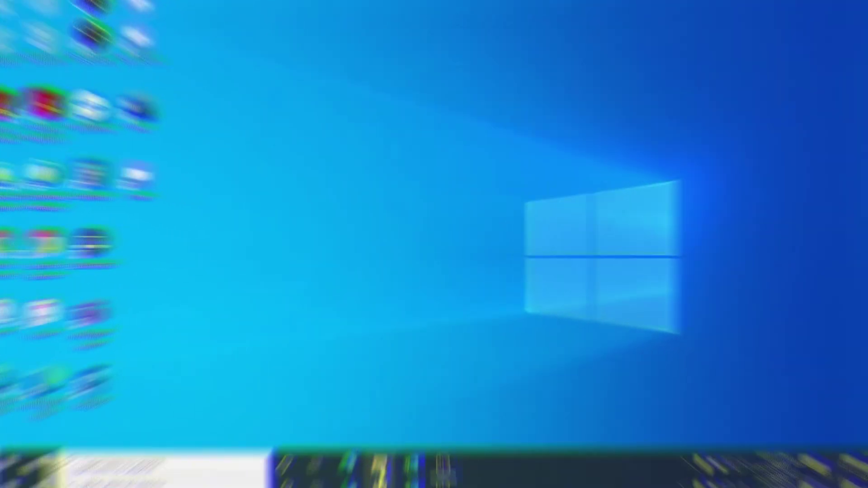
click(383, 480)
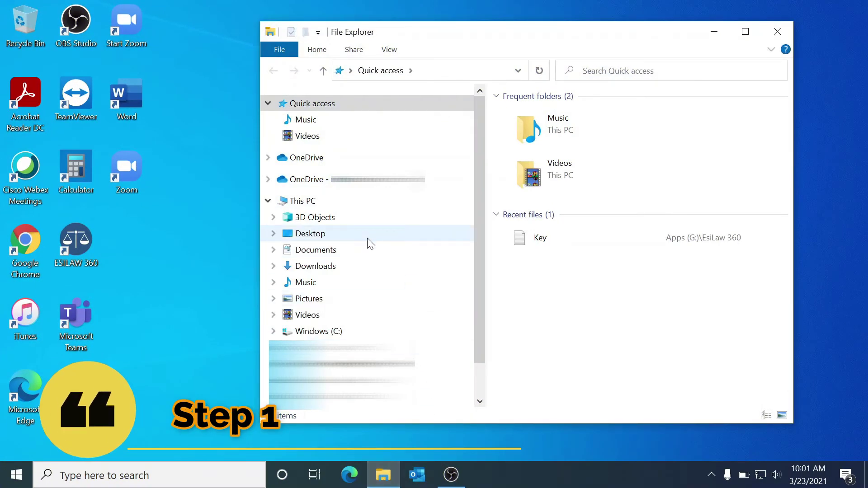
click(318, 198)
click(574, 399)
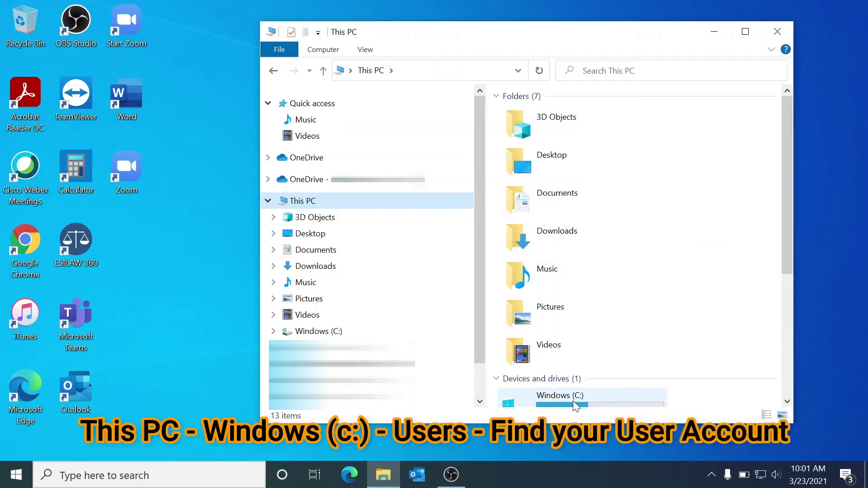
double_click(571, 397)
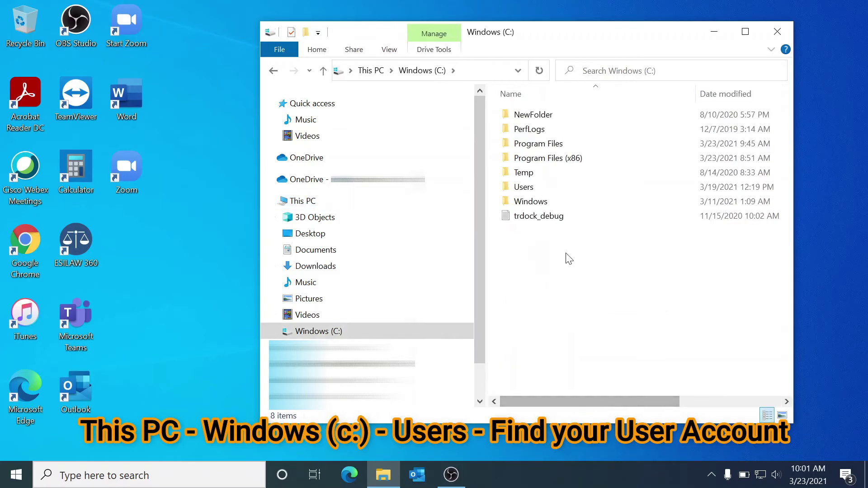
double_click(542, 187)
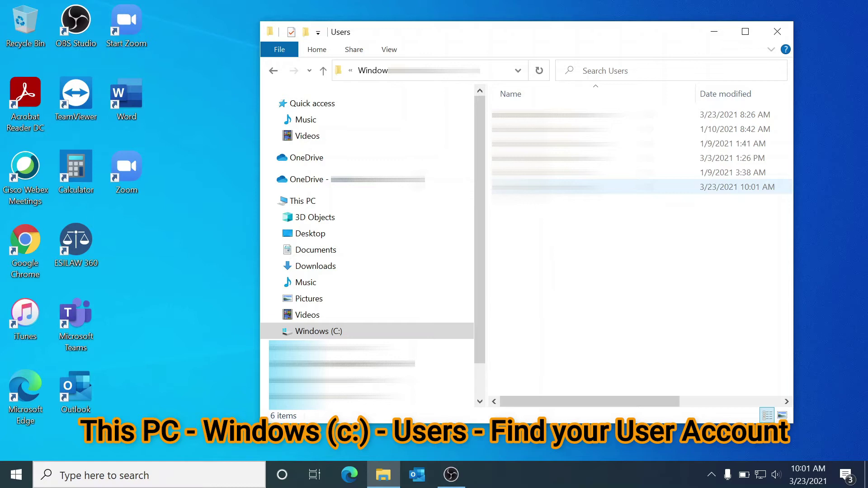
double_click(536, 187)
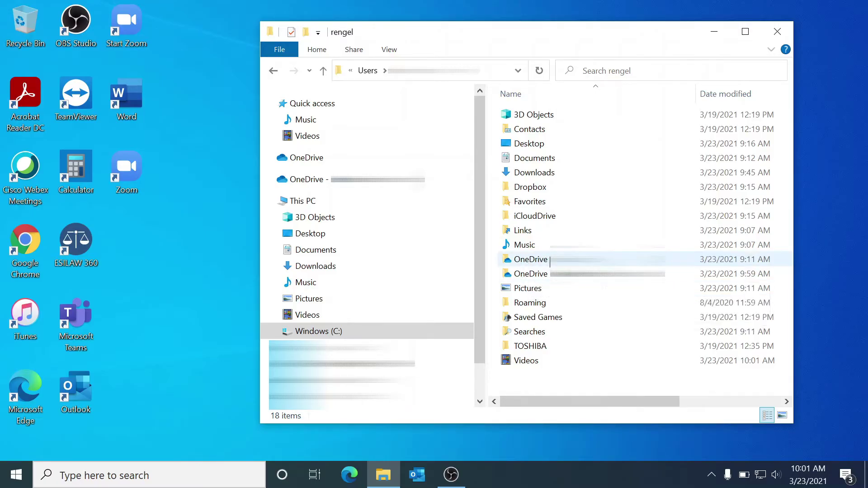
Delete the plain OneDrive folder, the one without a suffix, from the user account's folder and close File Explorer.
right_click(530, 262)
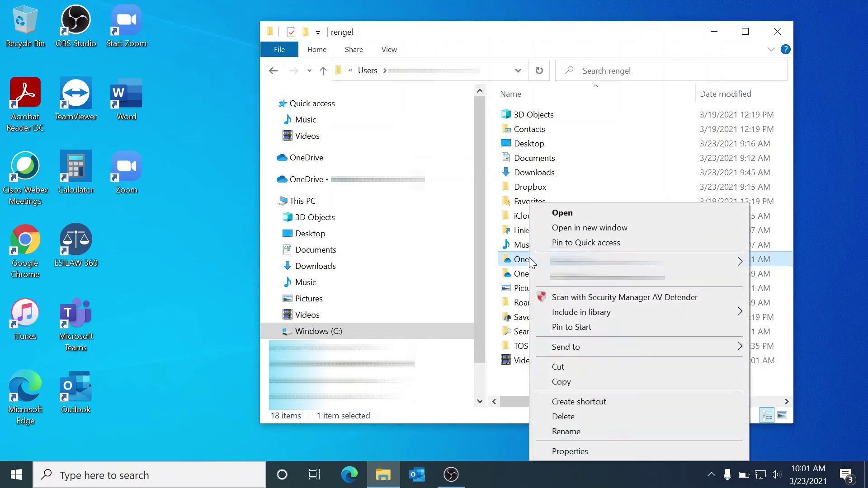
click(590, 415)
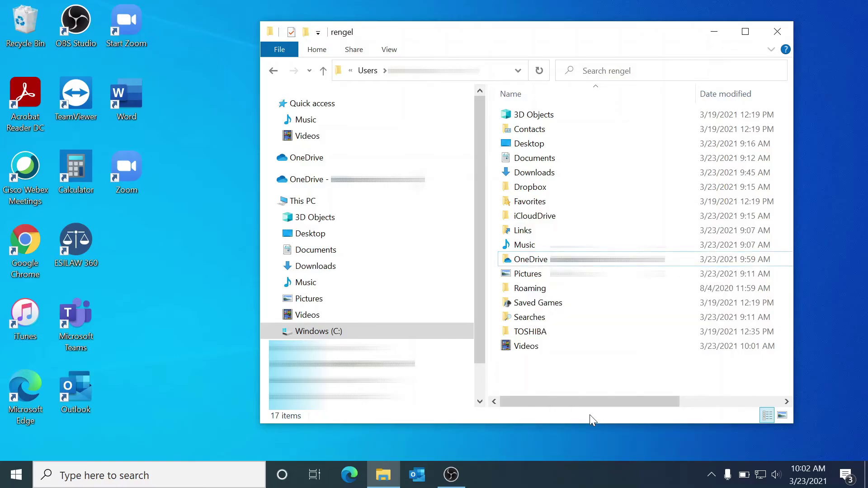
click(777, 33)
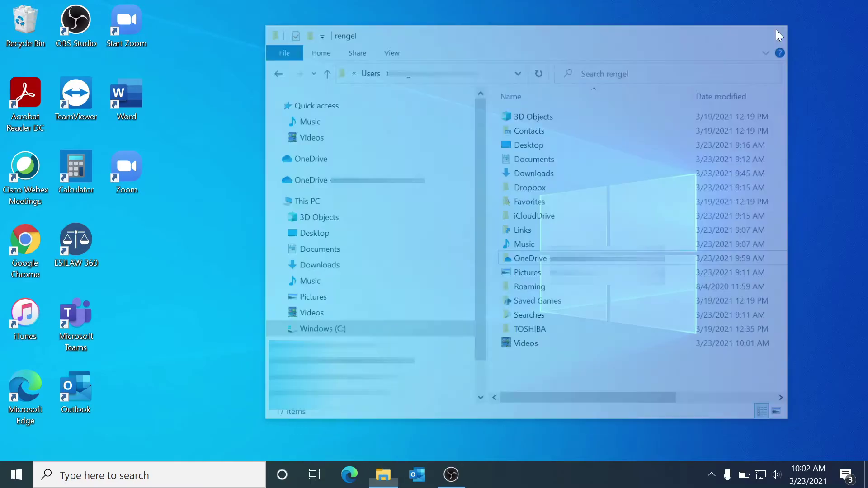
Empty the Recycle Bin and confirm the permanent deletion of the OneDrive folder.
right_click(22, 16)
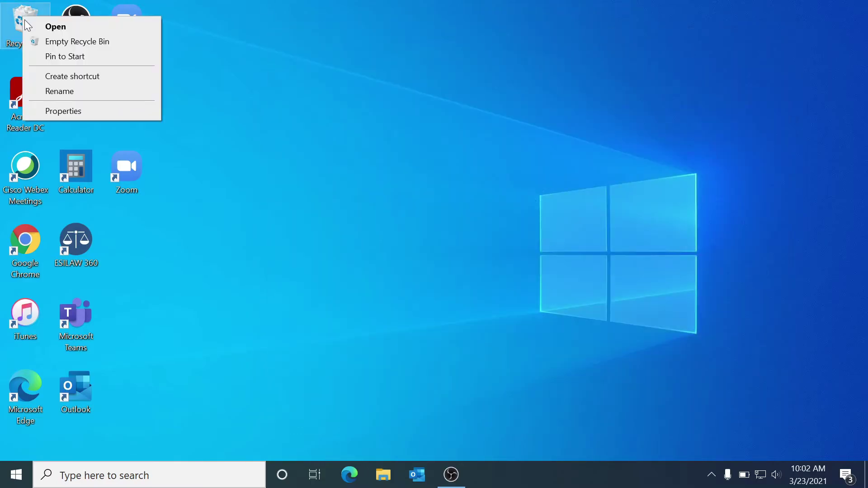
click(58, 42)
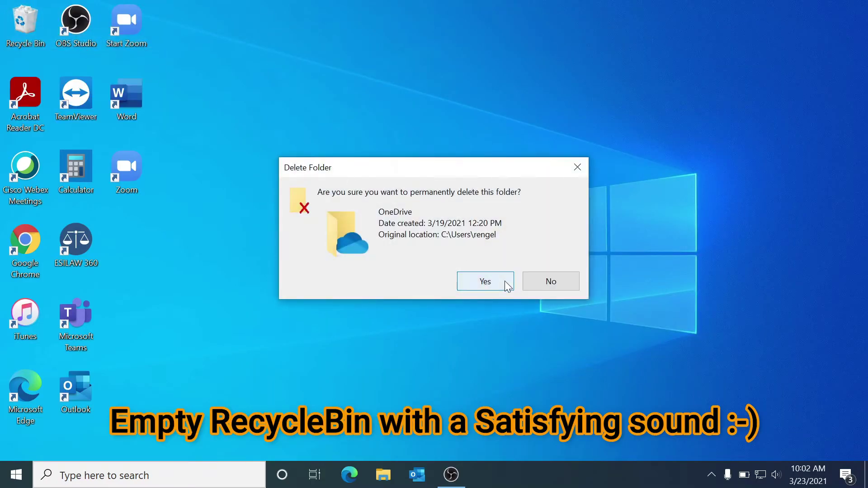
click(505, 281)
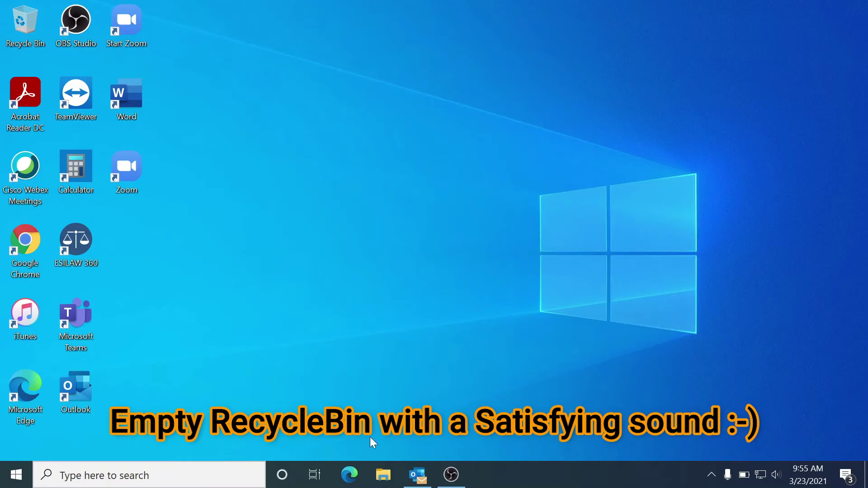
Check File Explorer for the remaining OneDrive entries and close the window.
click(387, 483)
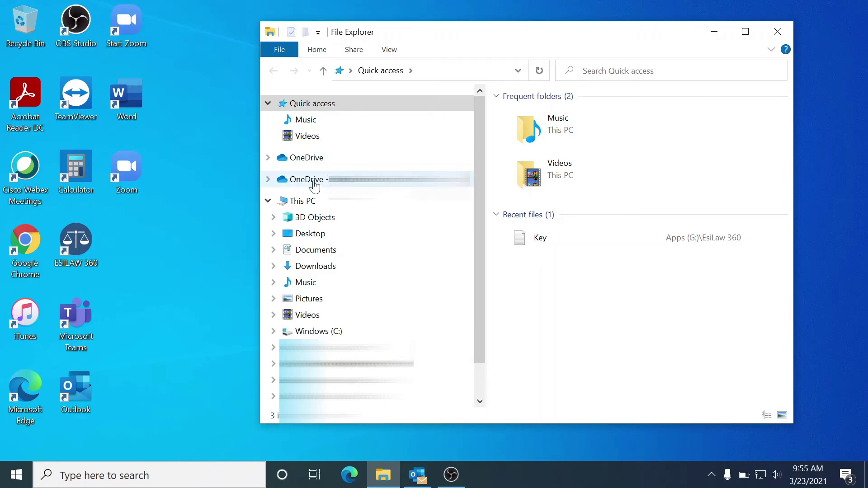
click(786, 31)
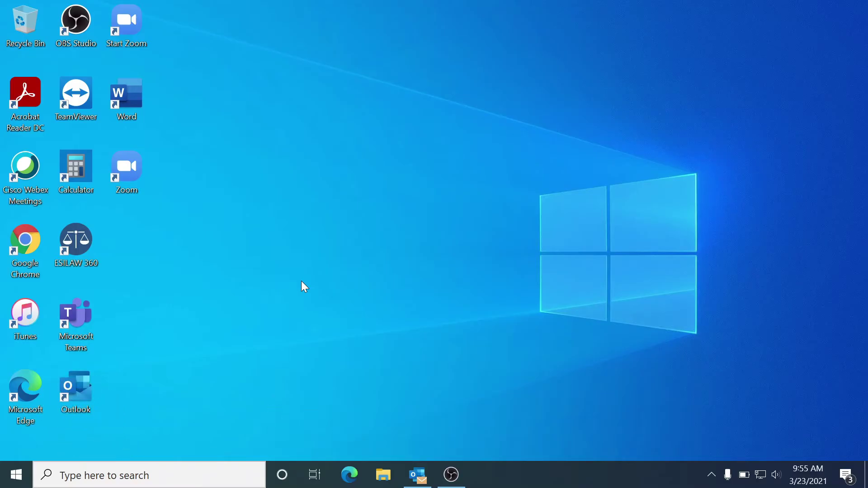
Launch the Registry Editor by running the regedit command.
key(super+r)
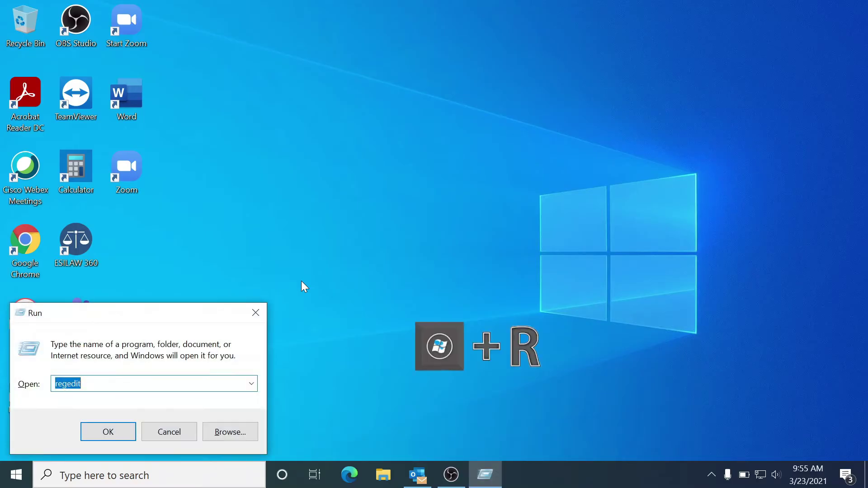
key(BackSpace)
text(reg)
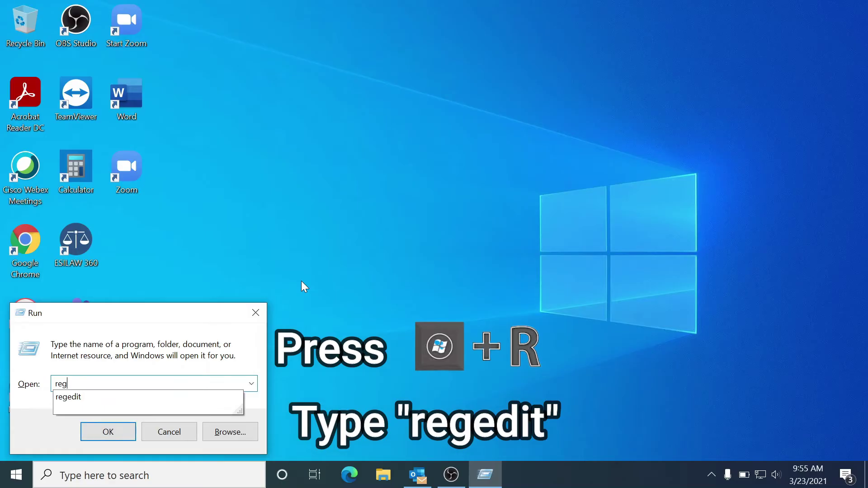
text(edit)
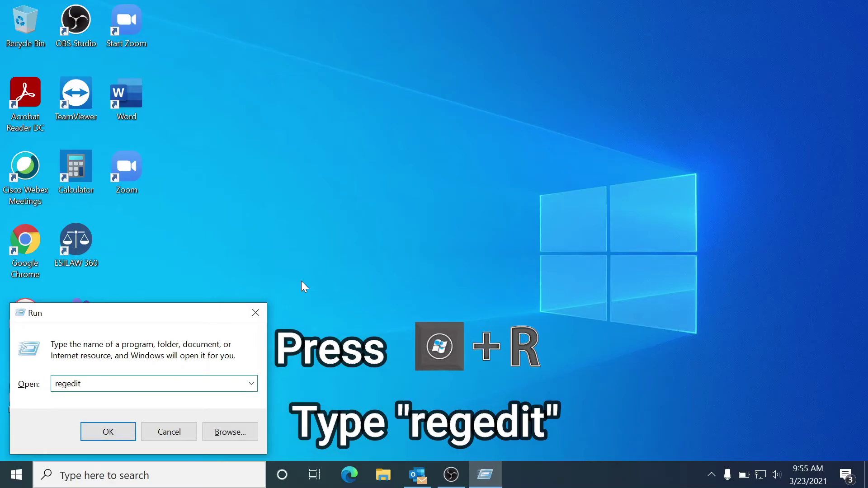
key(Return)
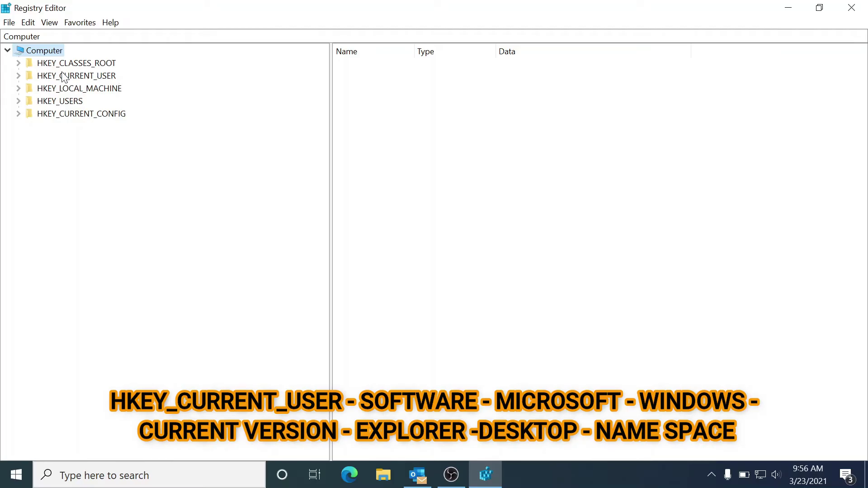
Expand the registry tree through HKEY_CURRENT_USER, SOFTWARE and Microsoft down to the subkeys of Windows.
click(18, 75)
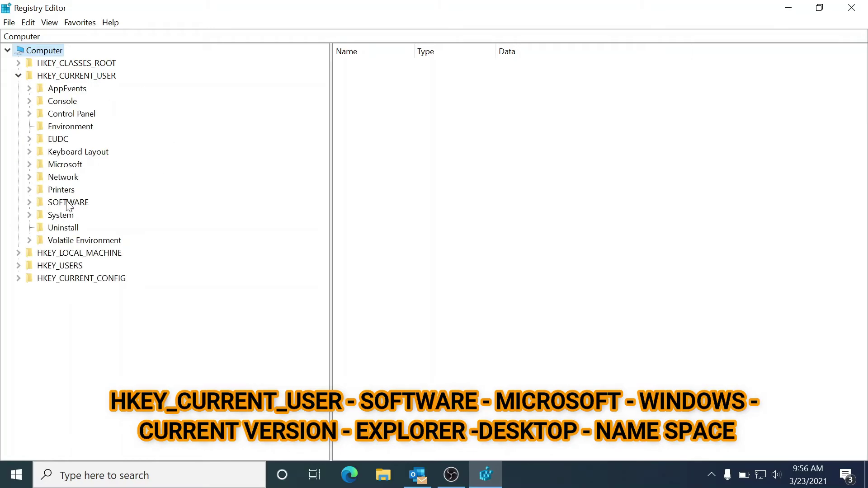
click(29, 202)
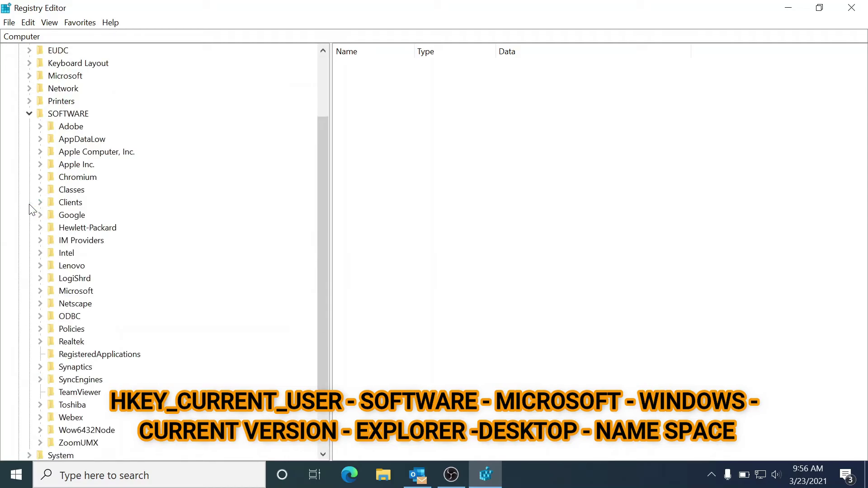
scroll(41, 181, down, 2)
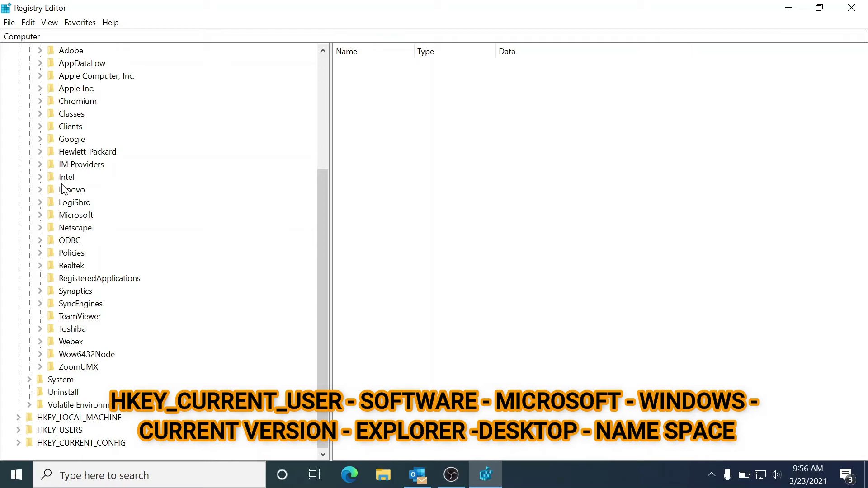
click(39, 216)
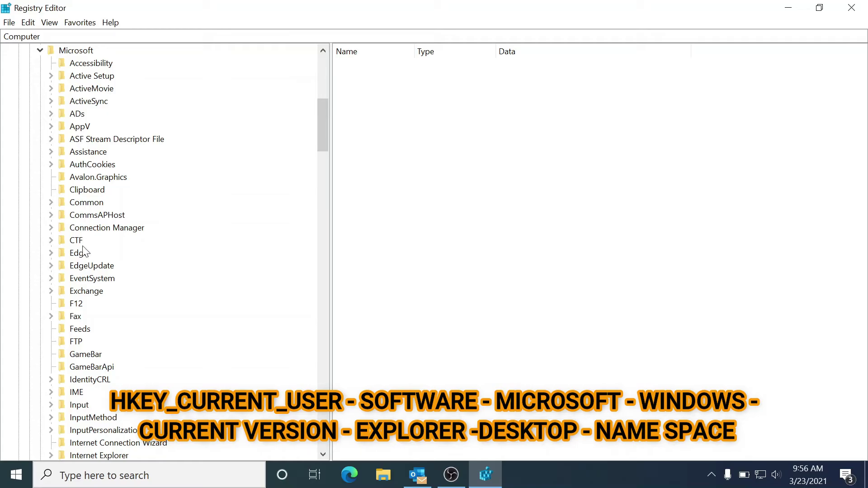
scroll(80, 267, down, 11)
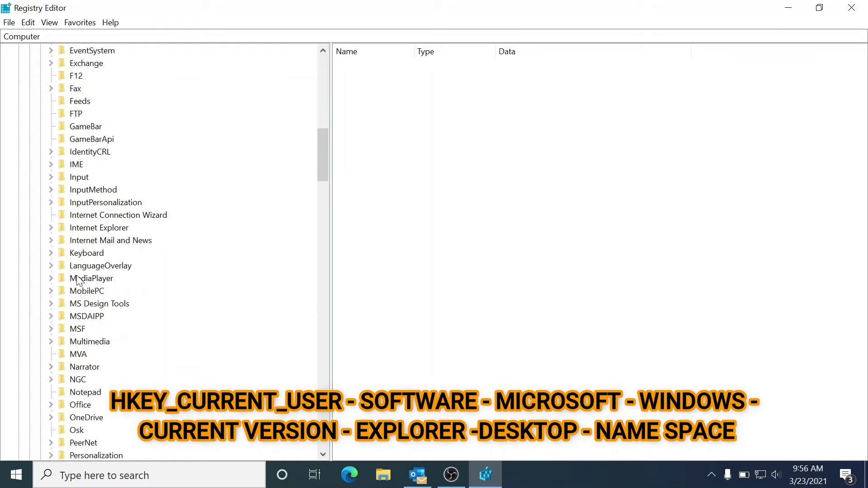
scroll(78, 283, down, 8)
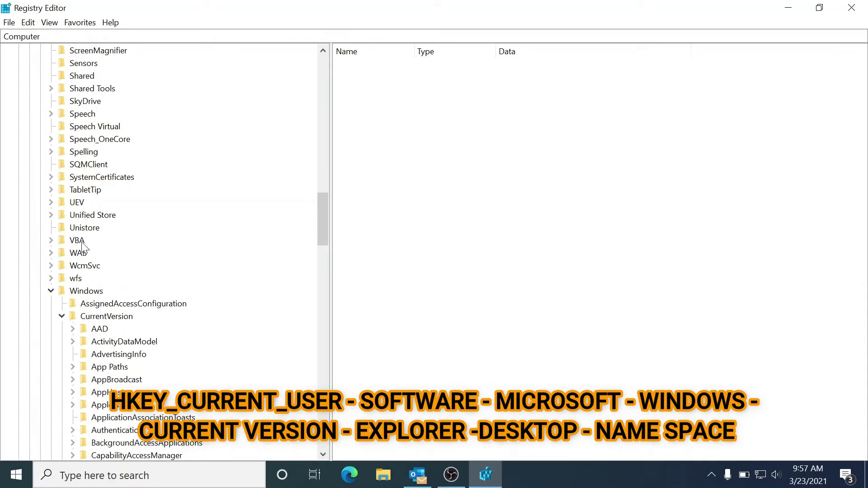
click(51, 291)
click(51, 290)
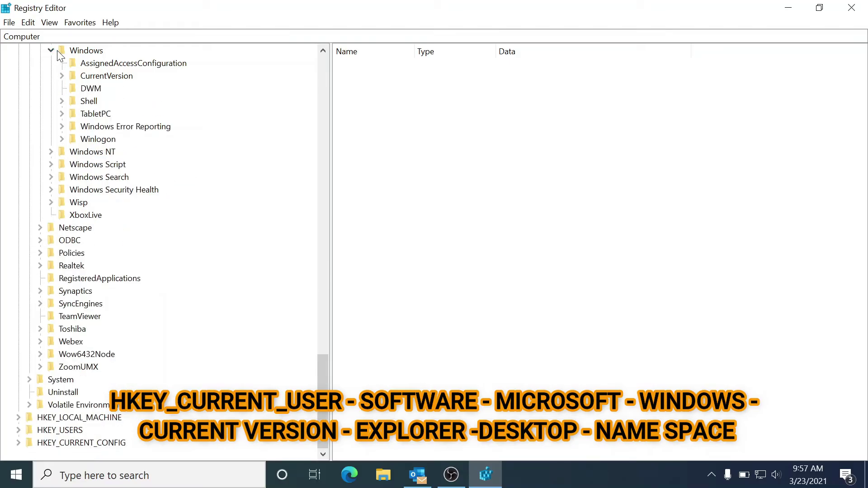
Under the Windows key, expand CurrentVersion, Explorer and Desktop down to the subkeys of NameSpace.
click(62, 76)
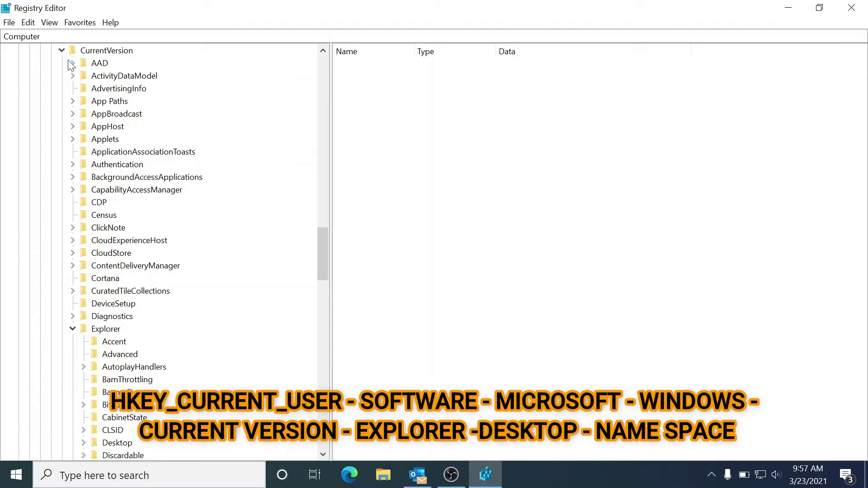
scroll(111, 151, down, 3)
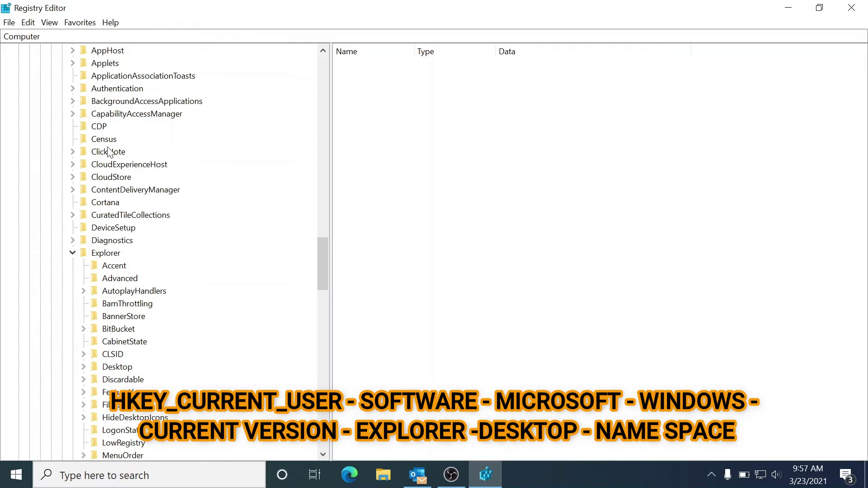
click(72, 215)
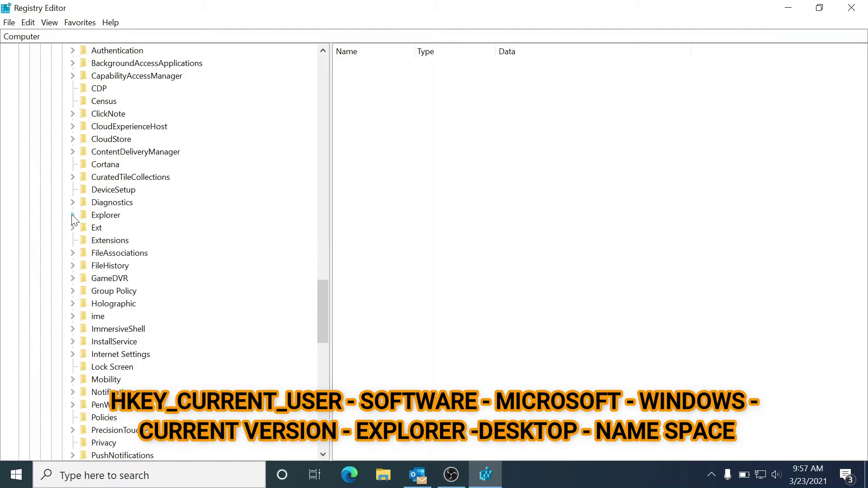
click(72, 215)
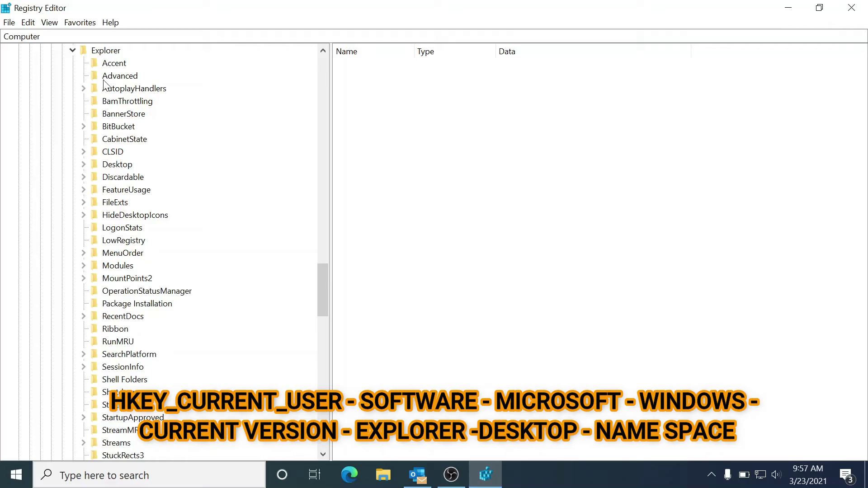
scroll(107, 151, down, 5)
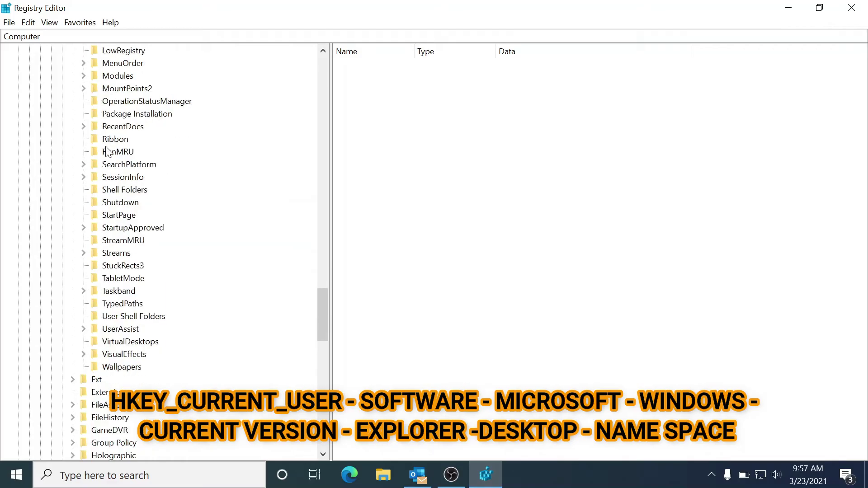
scroll(107, 151, up, 3)
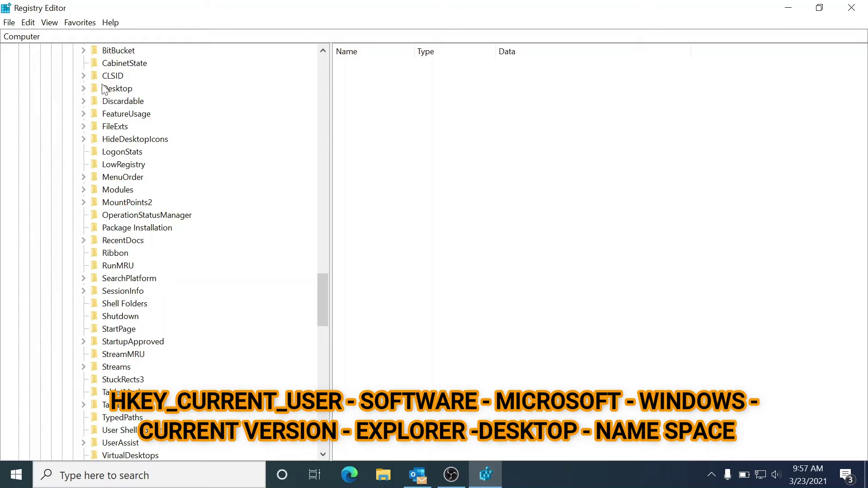
click(84, 88)
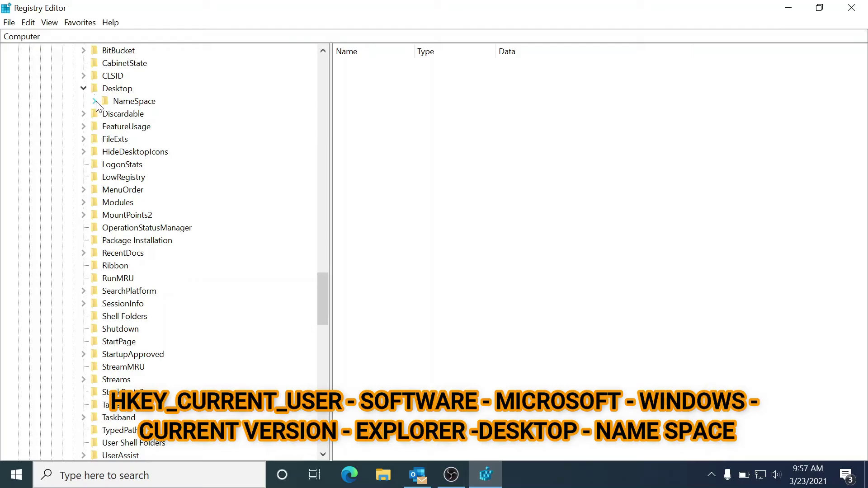
click(95, 102)
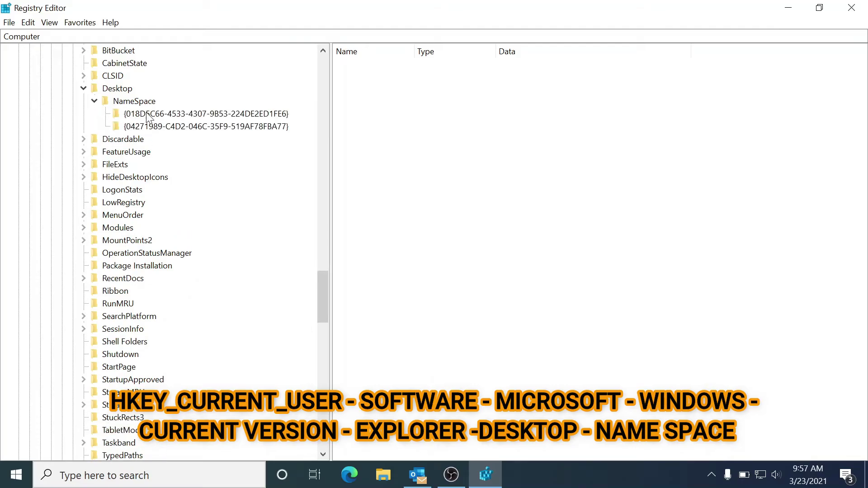
Inspect the default values of the two NameSpace subkeys to identify which OneDrive entry each one represents.
click(192, 115)
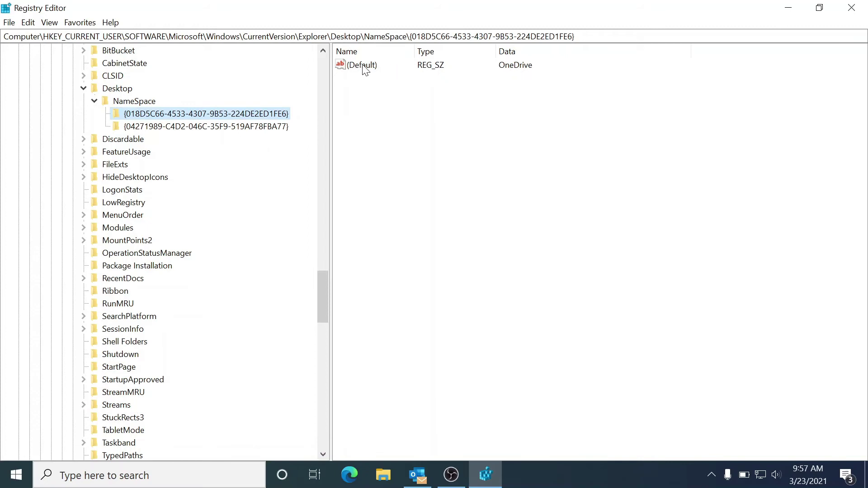
click(131, 128)
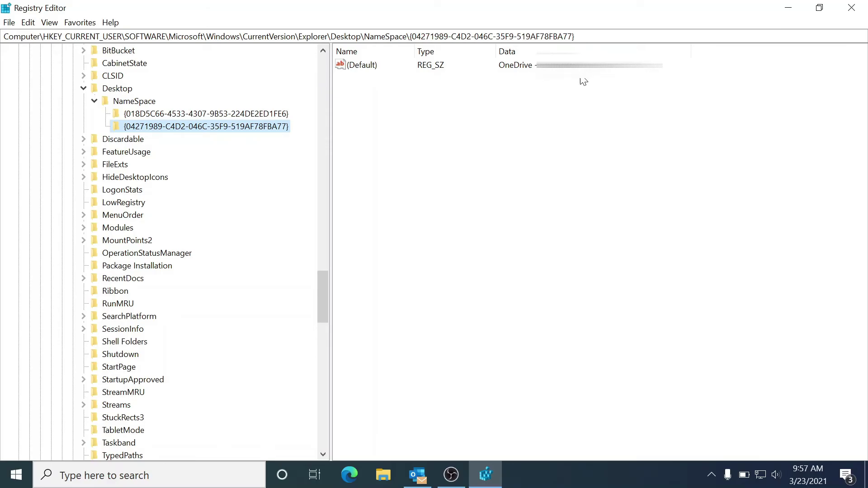
click(166, 118)
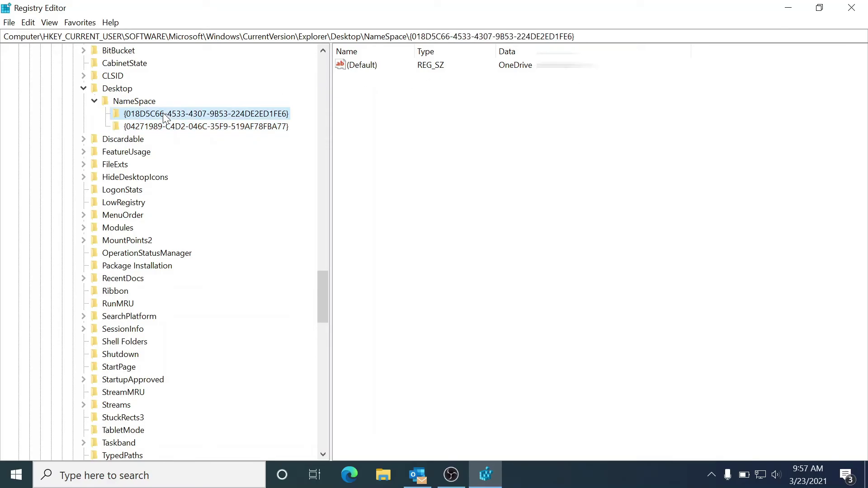
right_click(523, 65)
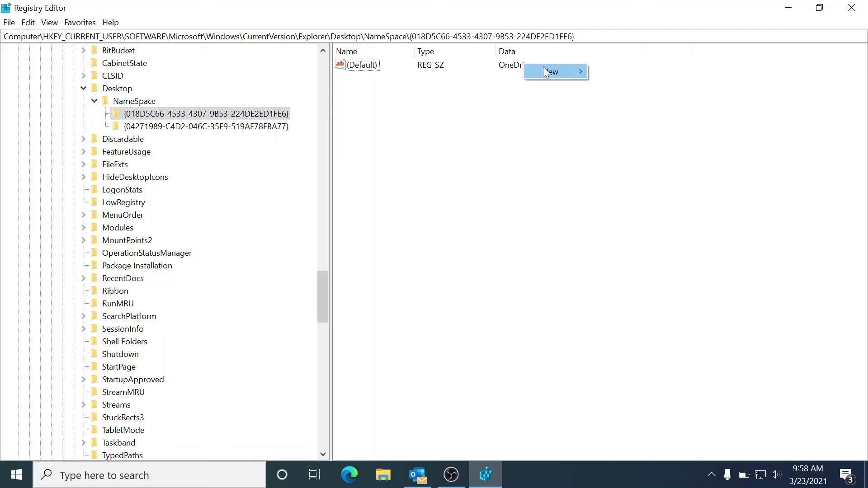
mouse_move(557, 70)
click(469, 100)
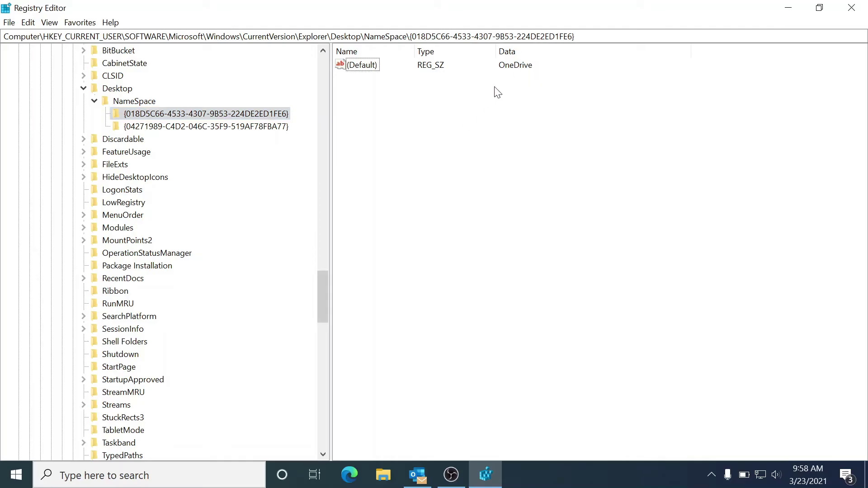
right_click(519, 66)
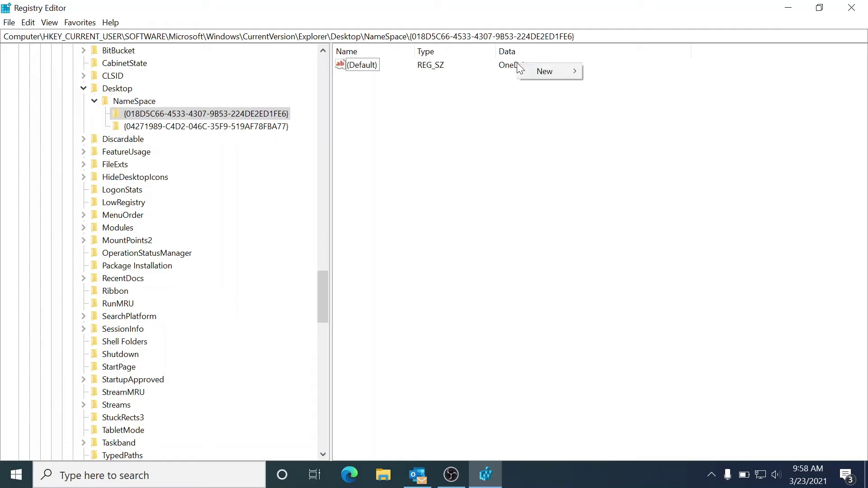
click(497, 130)
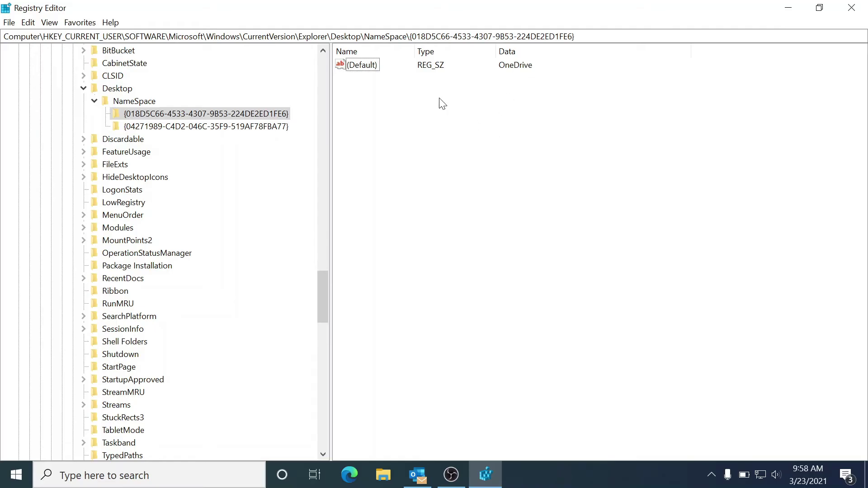
right_click(363, 65)
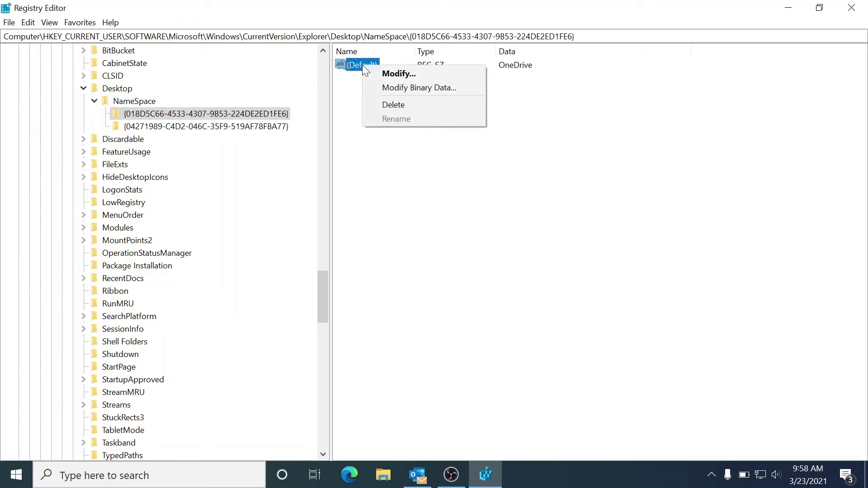
click(382, 105)
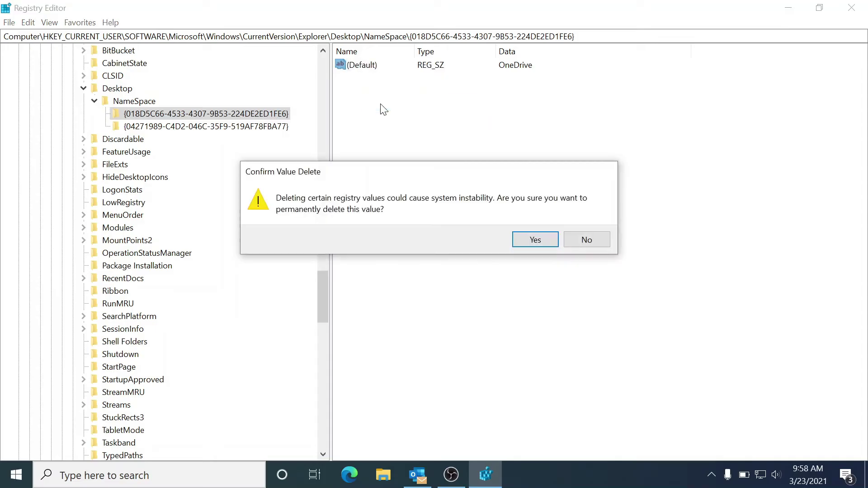
click(523, 239)
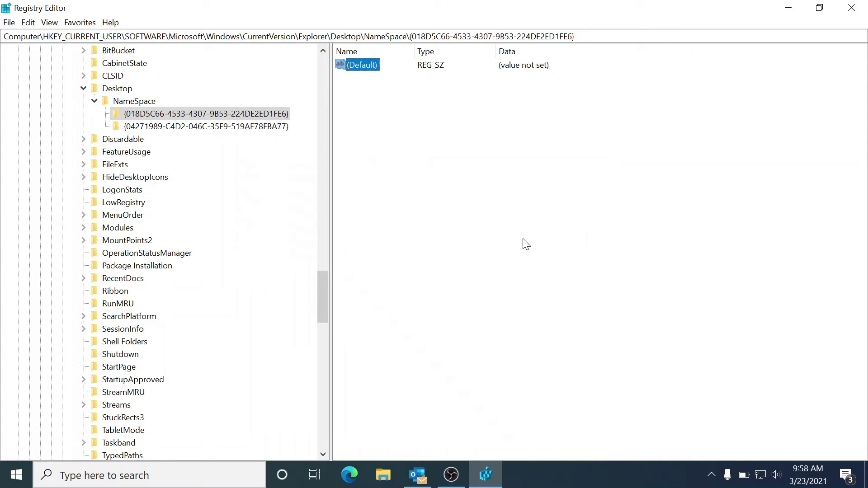
click(524, 242)
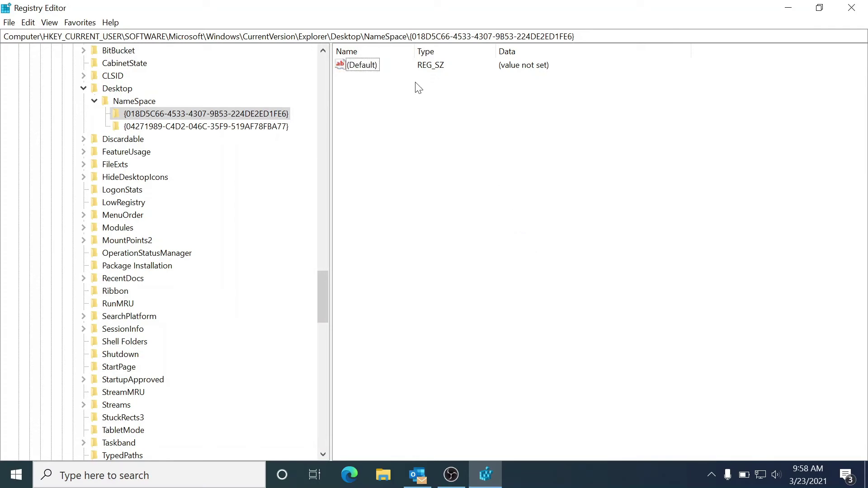
Collapse the expanded Desktop registry branch, close the Registry Editor, and restart the computer.
click(94, 101)
click(81, 89)
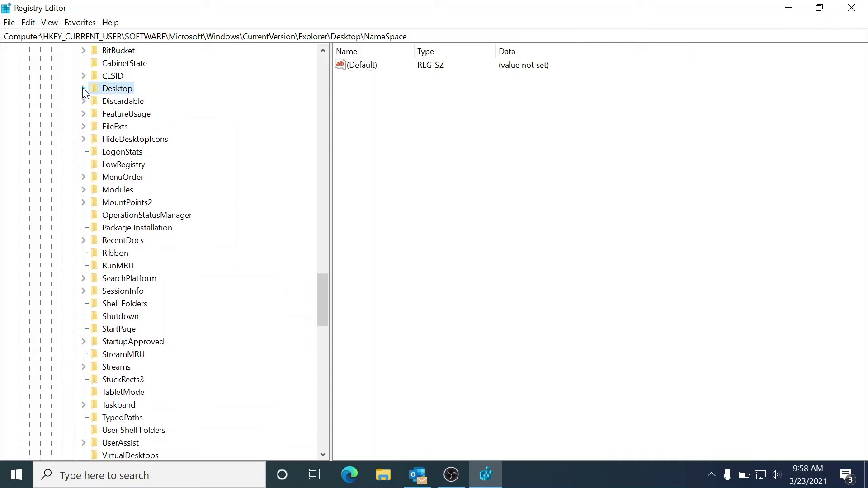
click(851, 10)
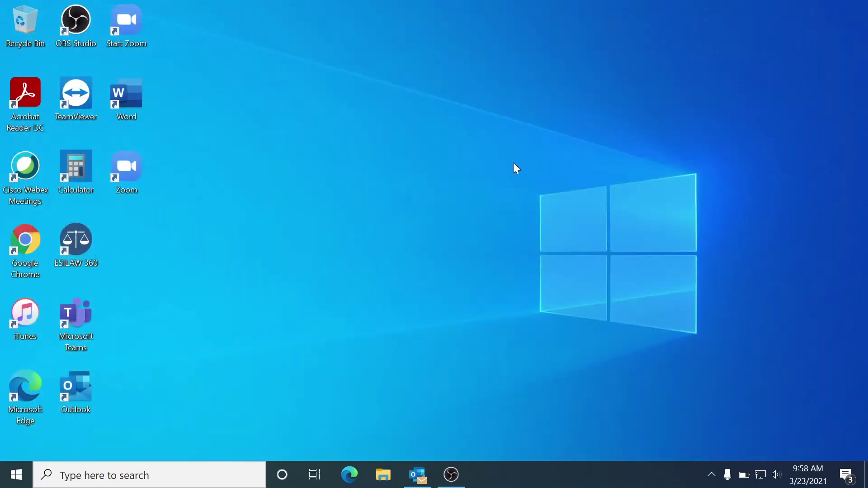
click(16, 475)
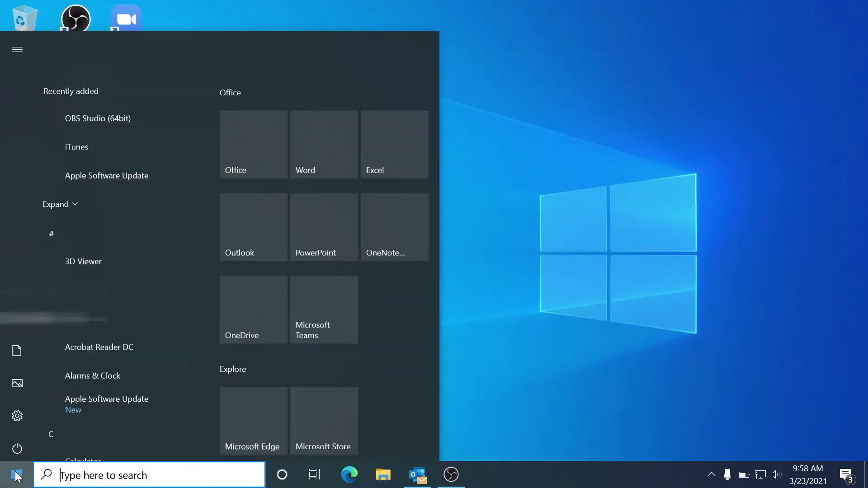
click(16, 444)
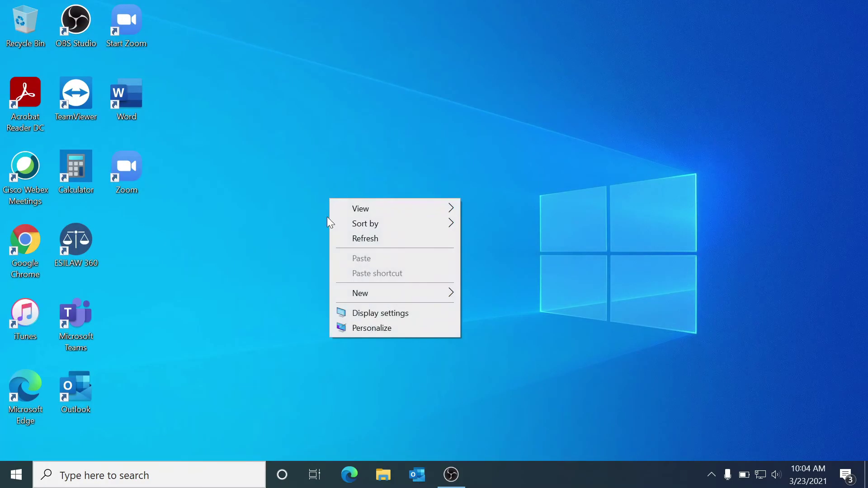
Refresh the desktop and check the OneDrive entries in File Explorer's folder tree after the restart.
click(357, 238)
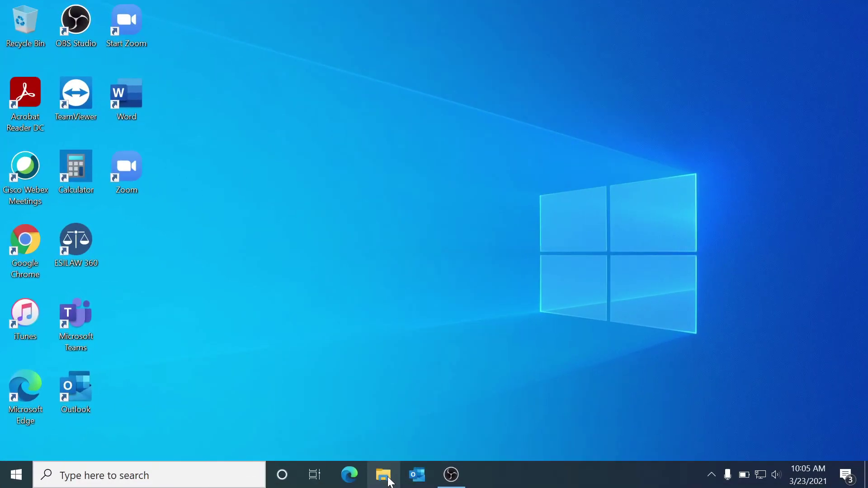
click(388, 480)
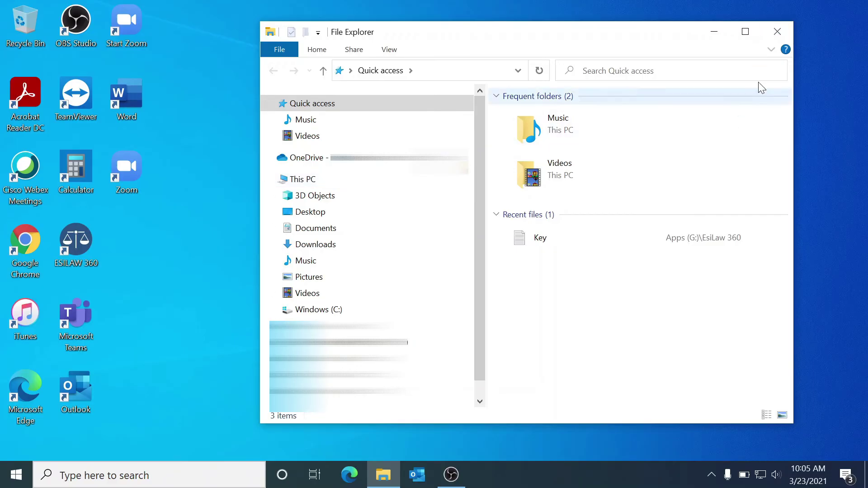
click(773, 32)
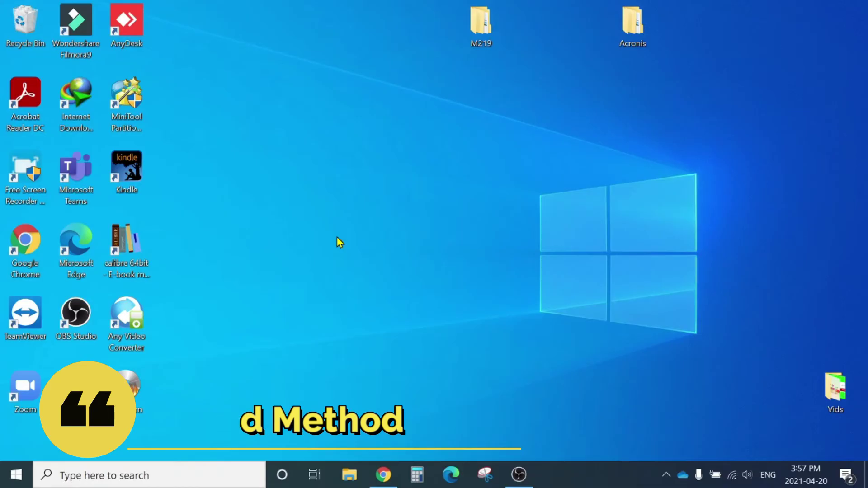
Examine File Explorer's folder tree for the OneDrive entry that is linked to this PC's account.
click(352, 479)
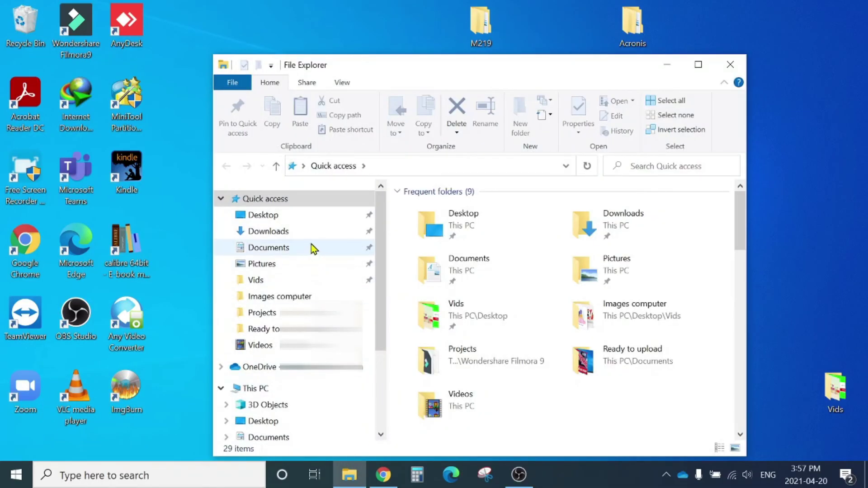
scroll(321, 295, down, 1)
scroll(294, 253, down, 1)
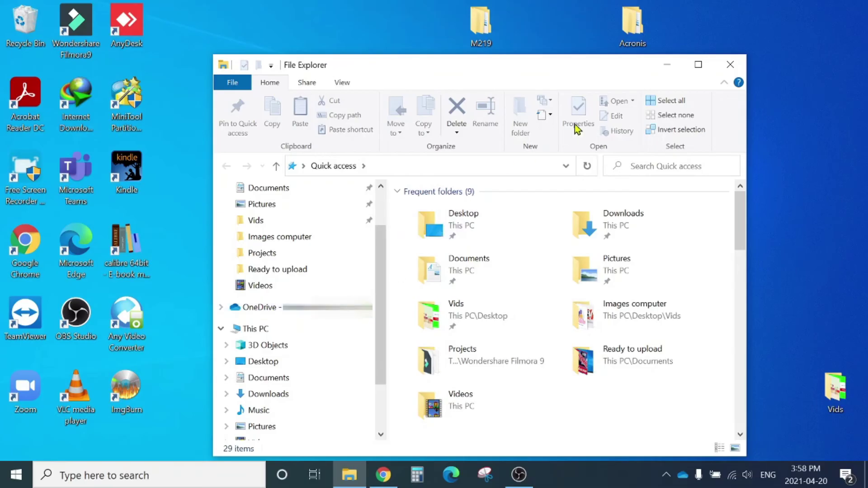
click(730, 65)
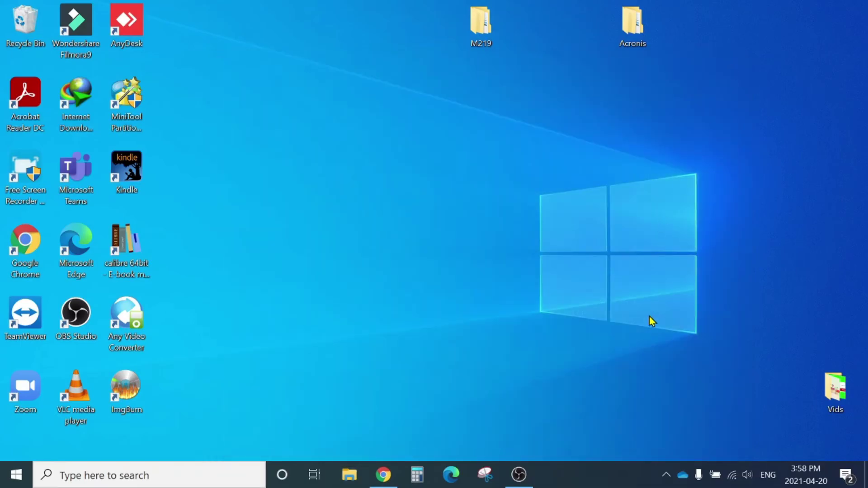
Unlink this PC from the OneDrive account in the OneDrive settings and dismiss the Set up OneDrive window.
mouse_move(683, 480)
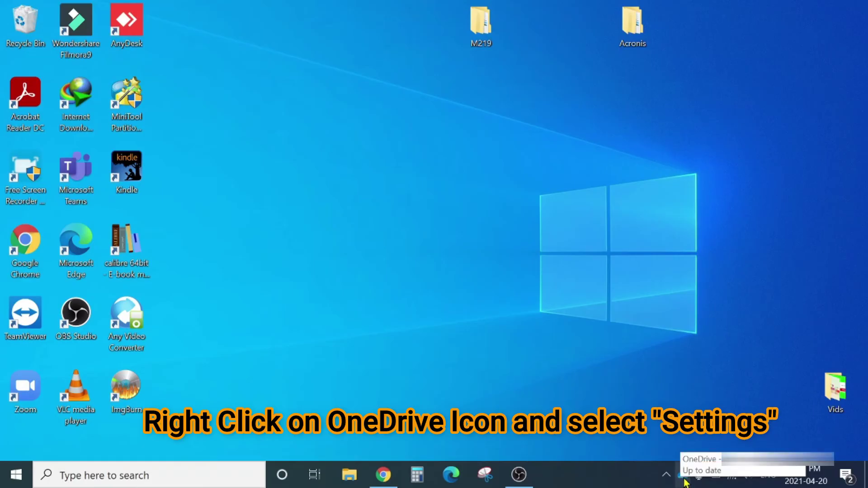
right_click(684, 476)
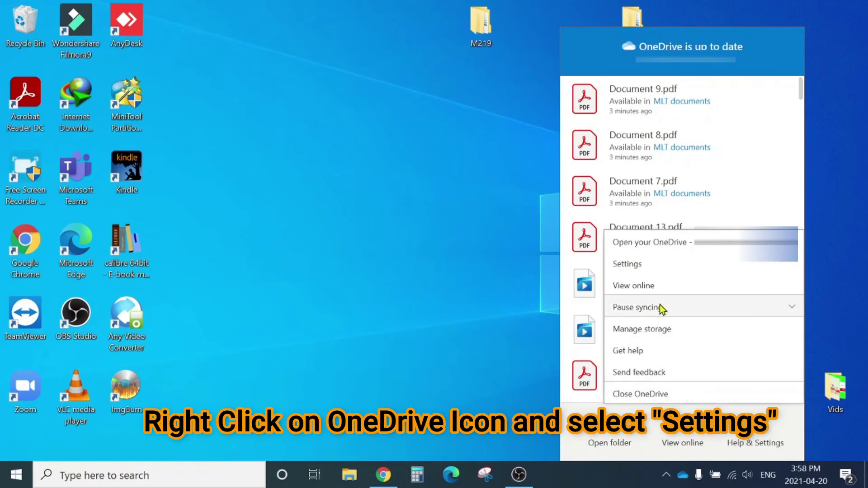
click(646, 267)
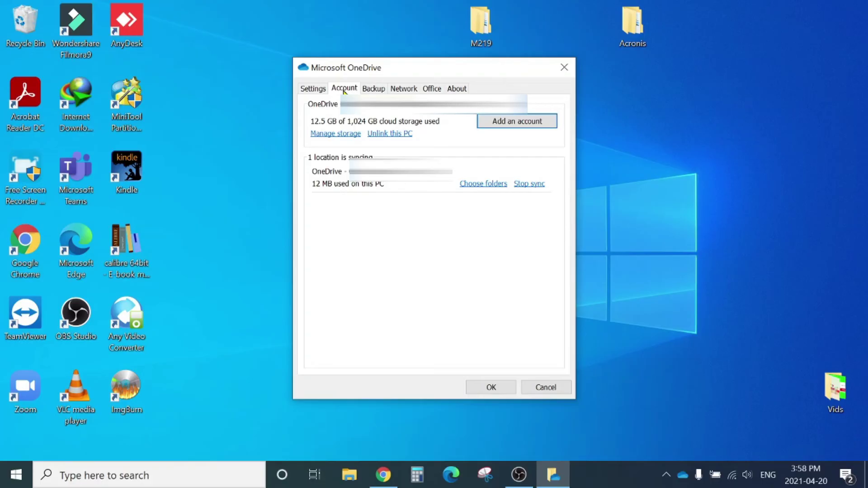
click(399, 135)
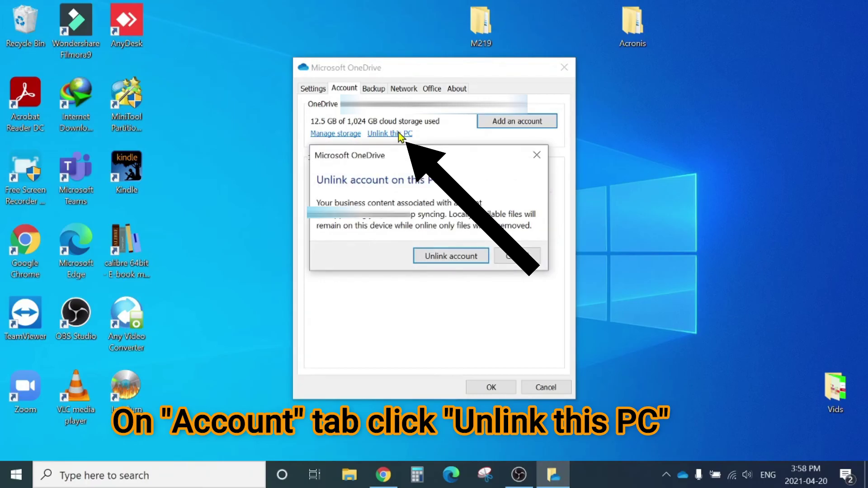
click(440, 257)
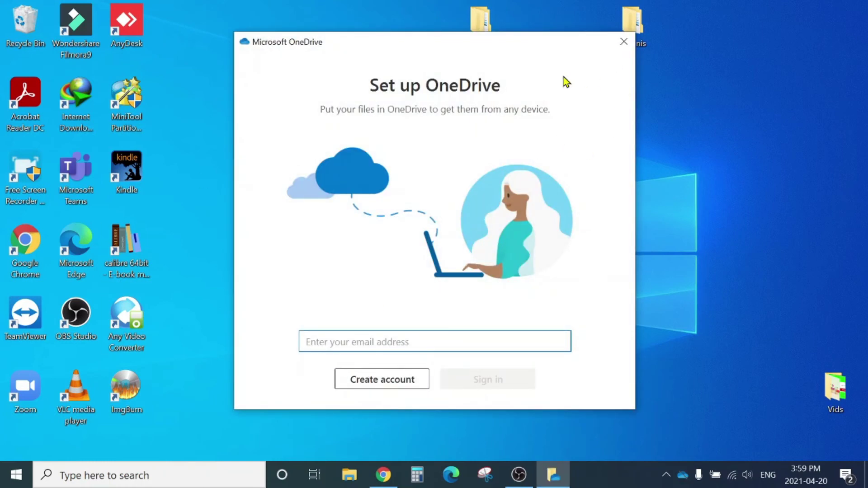
click(621, 46)
Refresh the desktop and look through File Explorer's folder tree for any remaining OneDrive entry after unlinking.
right_click(535, 222)
click(492, 260)
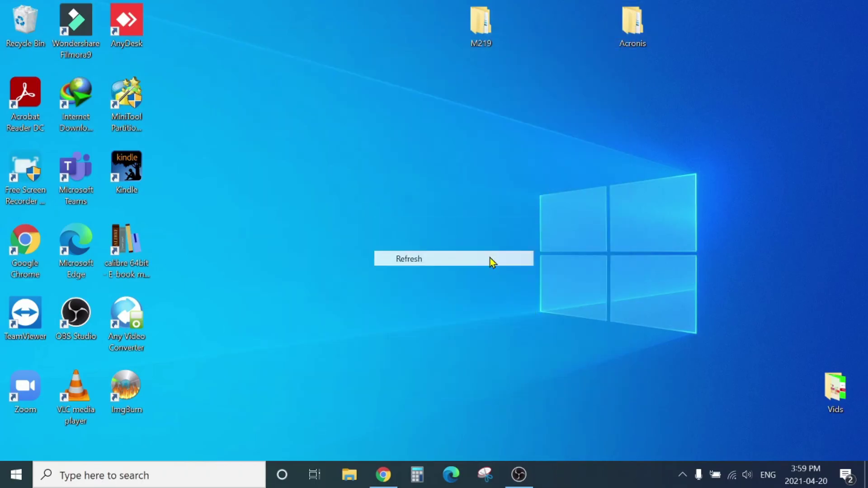
click(346, 476)
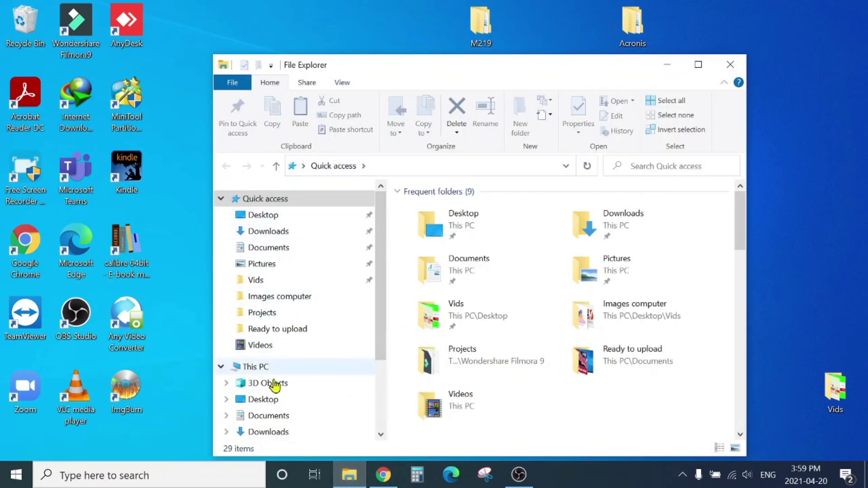
scroll(381, 283, down, 1)
drag(381, 283, 400, 258)
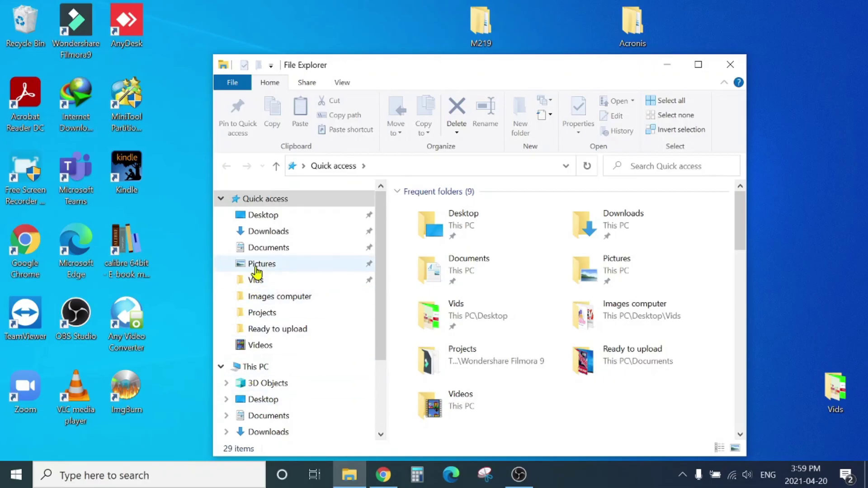
drag(382, 219, 383, 246)
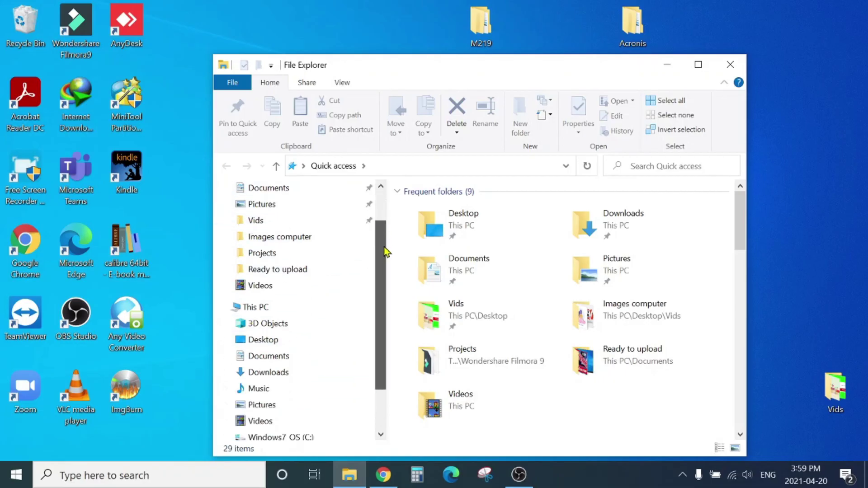